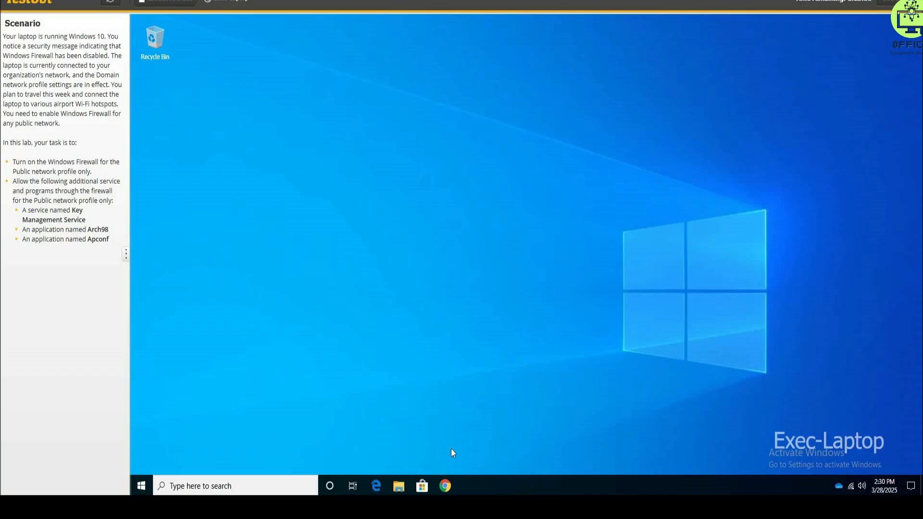
Open the Windows Firewall settings under System and Security in Control Panel.
right_click(142, 486)
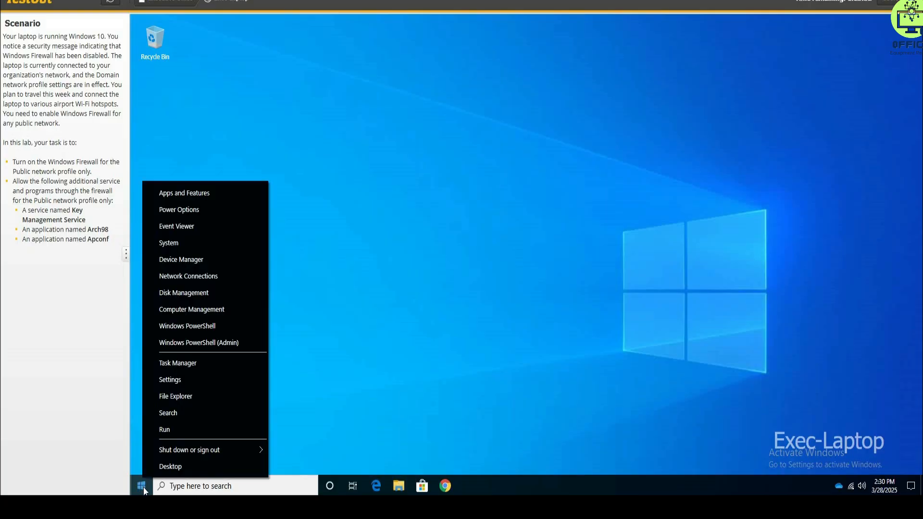
click(195, 486)
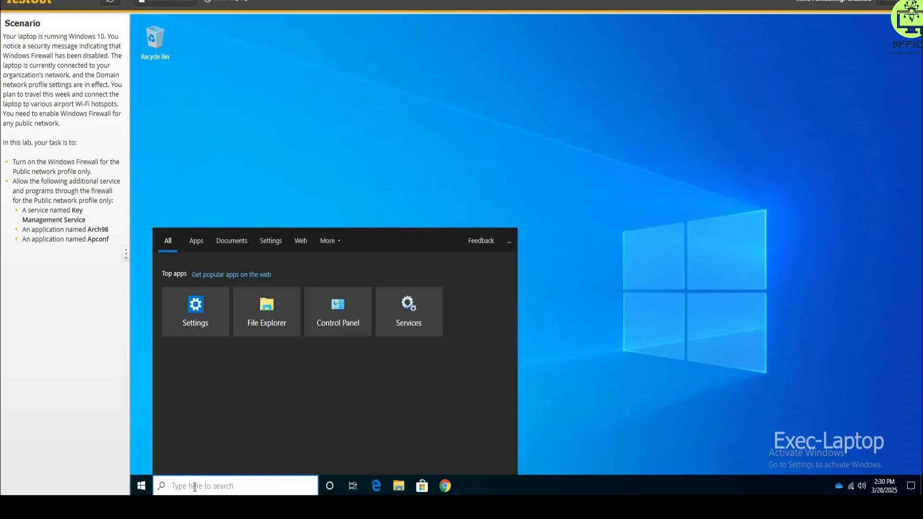
text(cont)
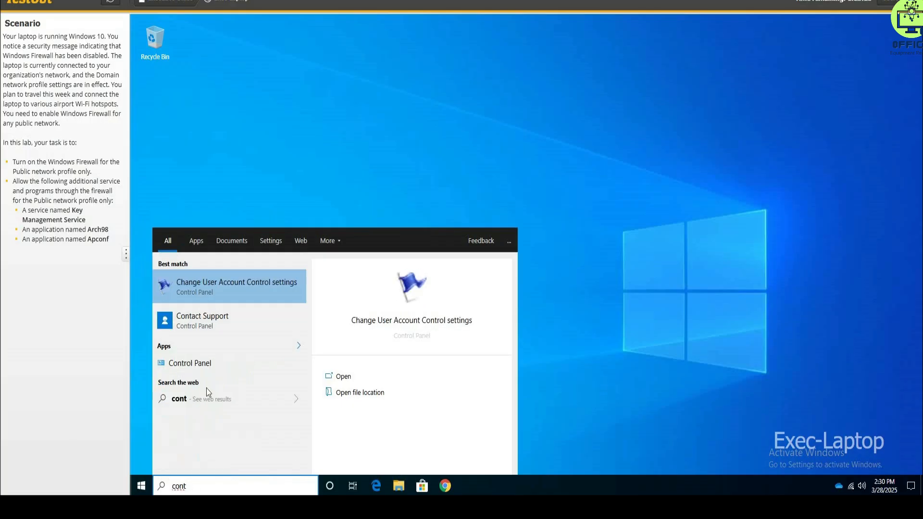
click(200, 364)
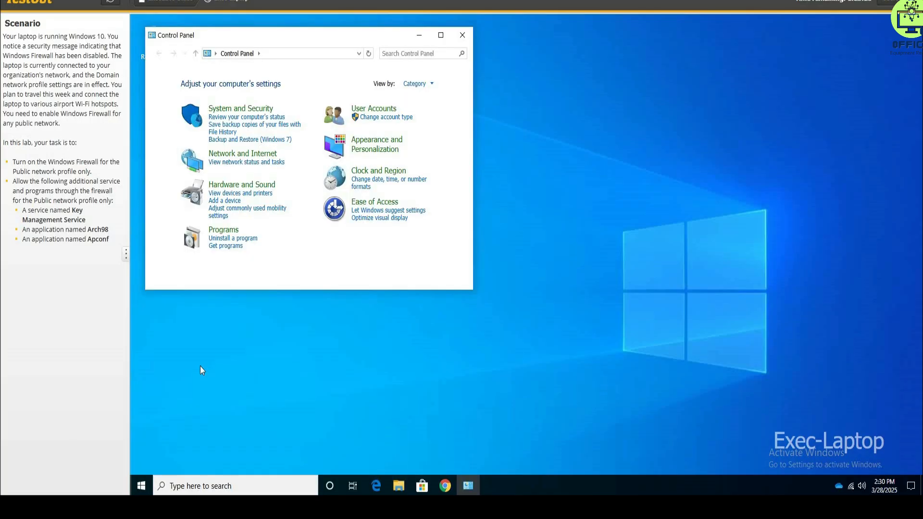
click(238, 115)
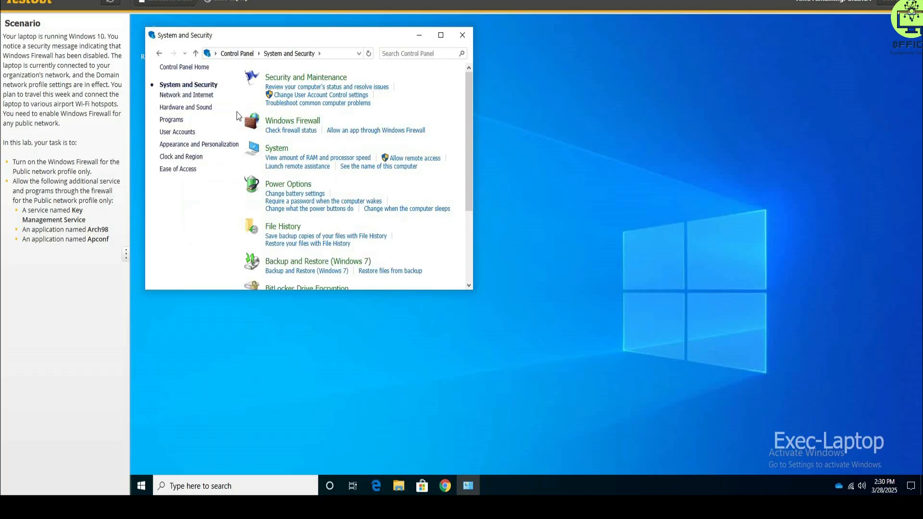
click(305, 126)
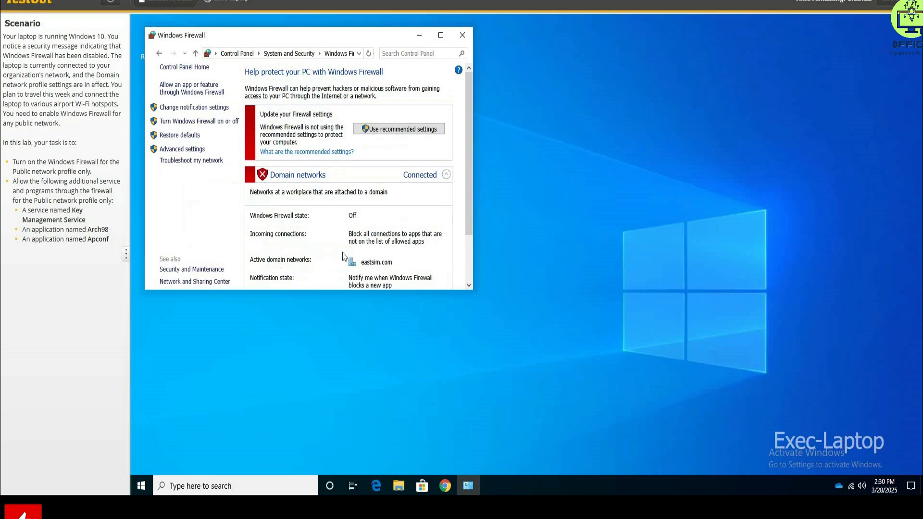
Examine the firewall state and connection details of the domain, private, and guest or public networks.
scroll(291, 250, down, 3)
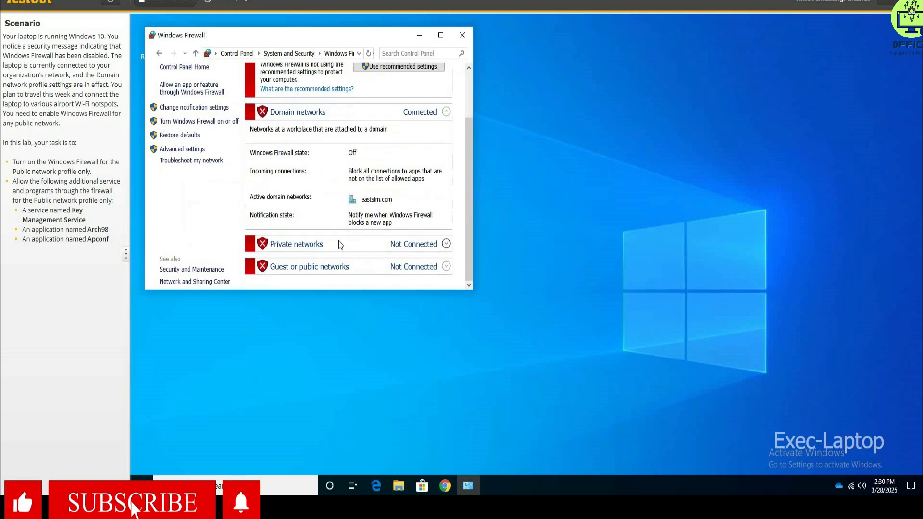
scroll(335, 226, up, 3)
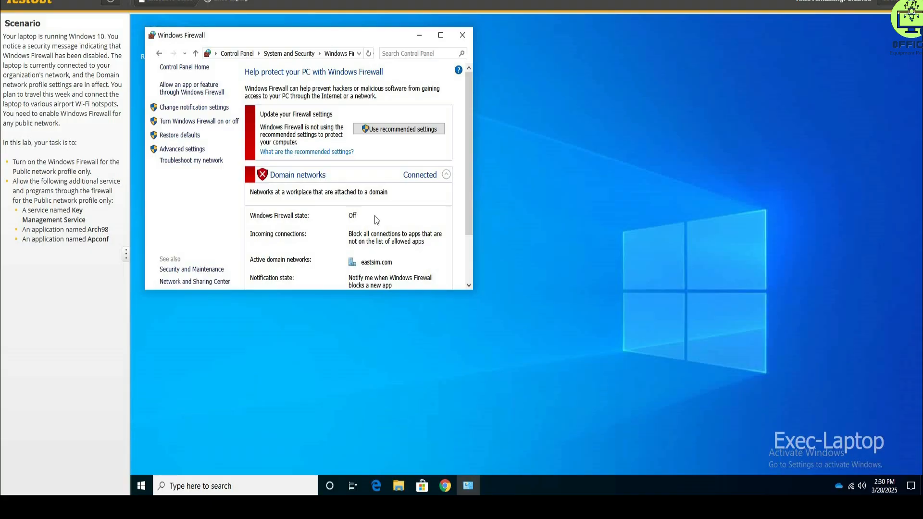
scroll(377, 219, down, 3)
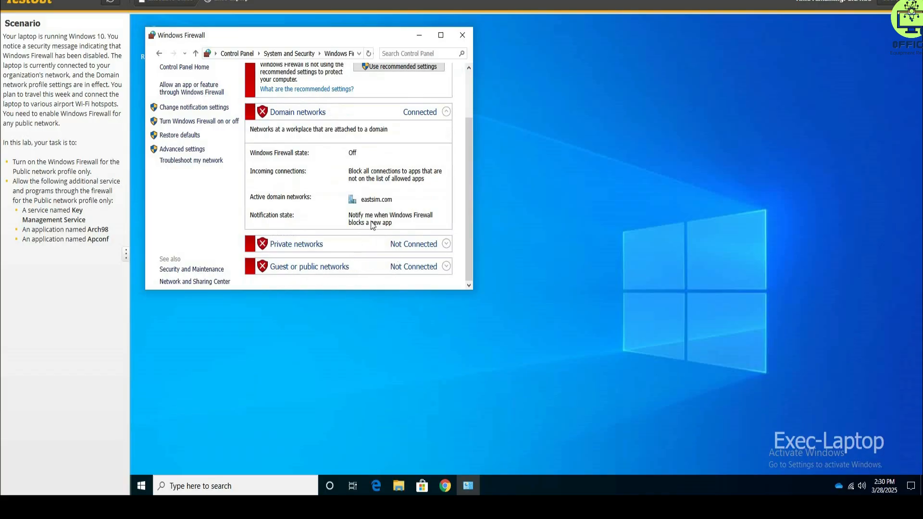
scroll(418, 141, up, 2)
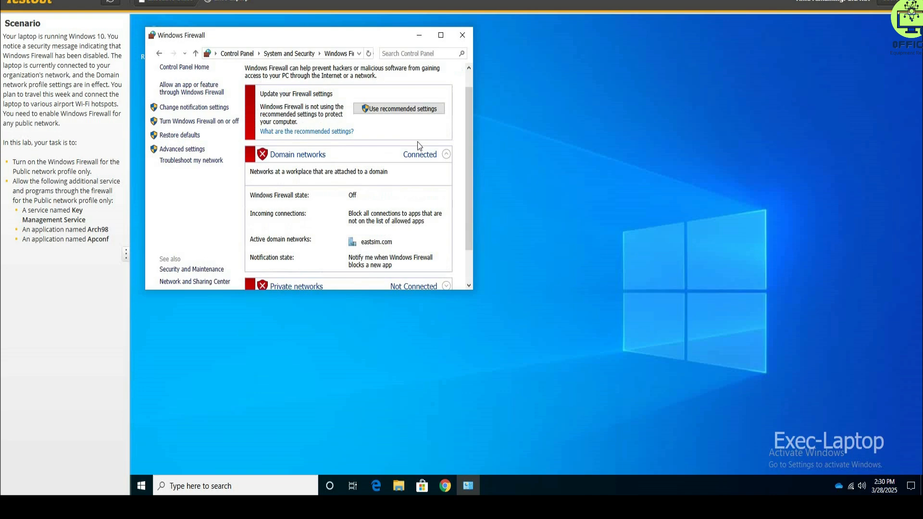
scroll(429, 228, down, 2)
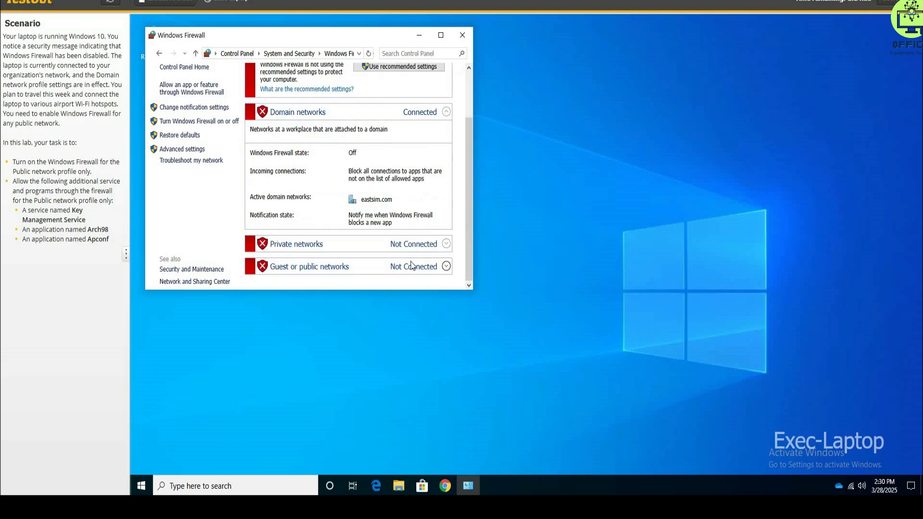
click(446, 246)
scroll(395, 249, down, 5)
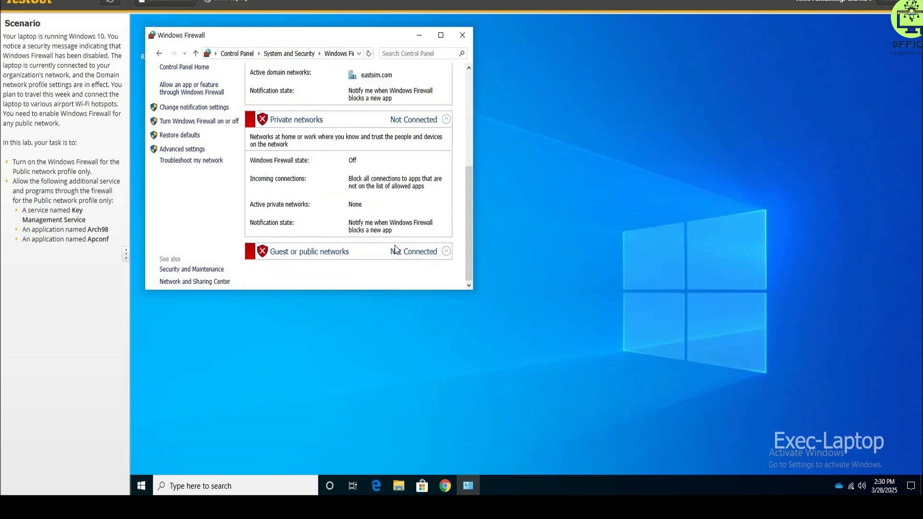
click(446, 251)
scroll(447, 255, down, 5)
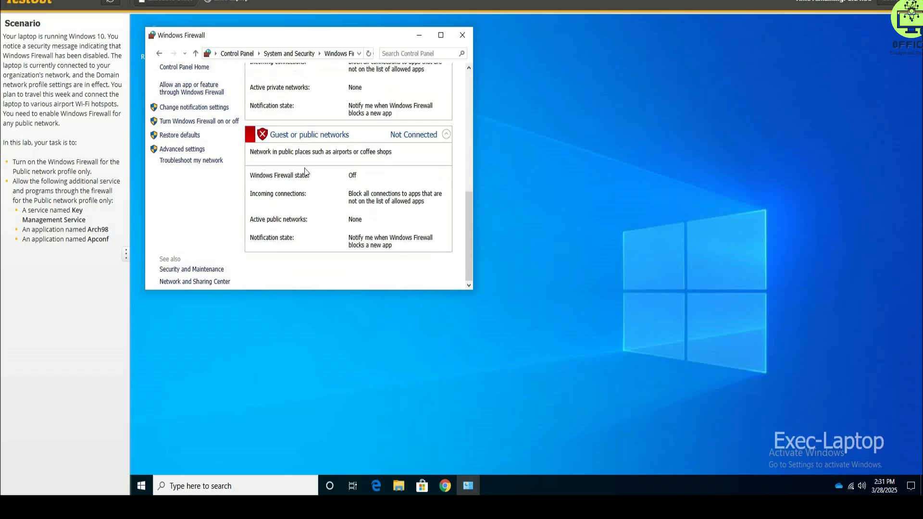
scroll(363, 168, up, 4)
scroll(366, 173, down, 4)
click(303, 135)
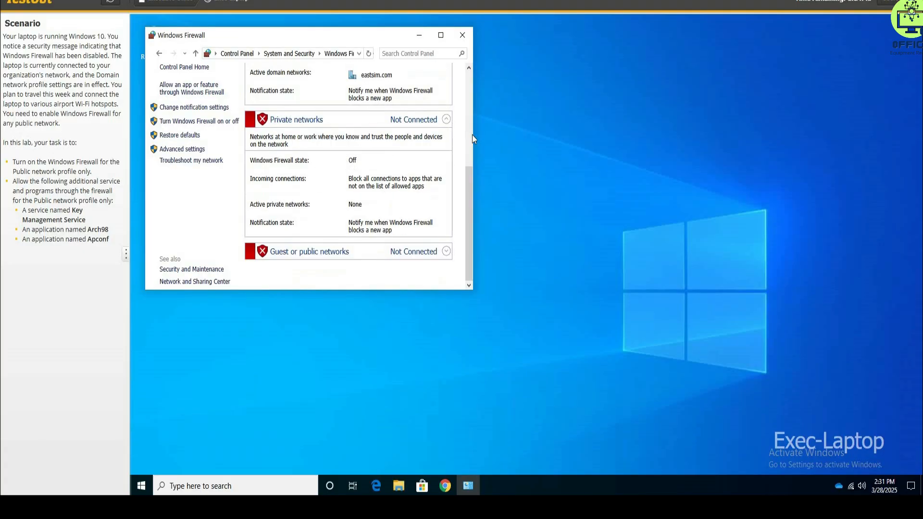
click(446, 251)
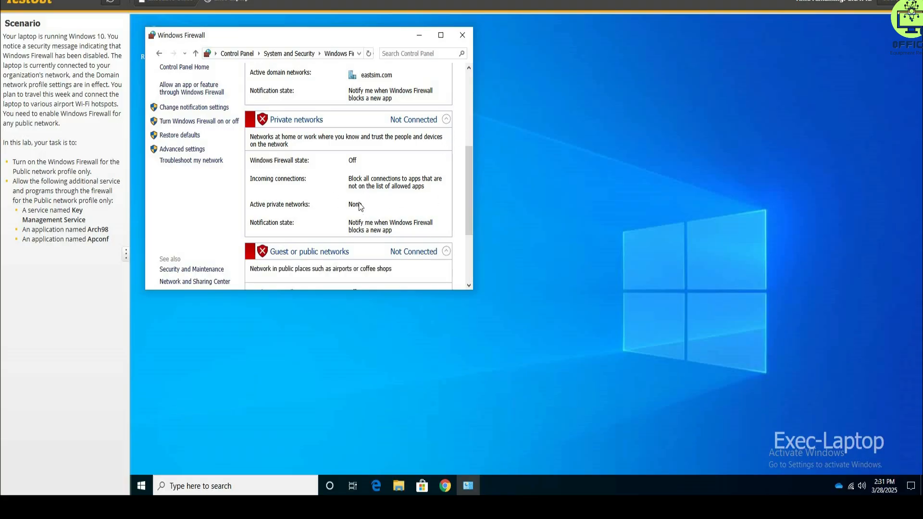
scroll(359, 205, up, 4)
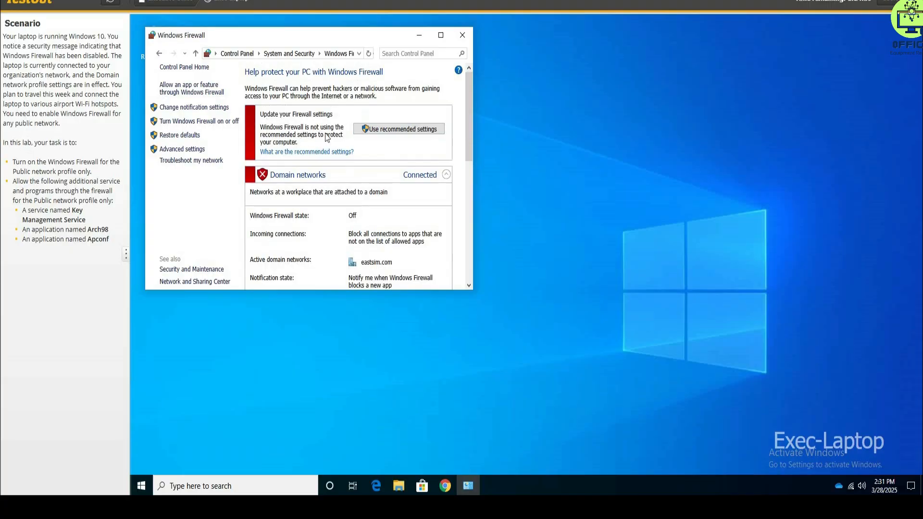
scroll(398, 136, down, 5)
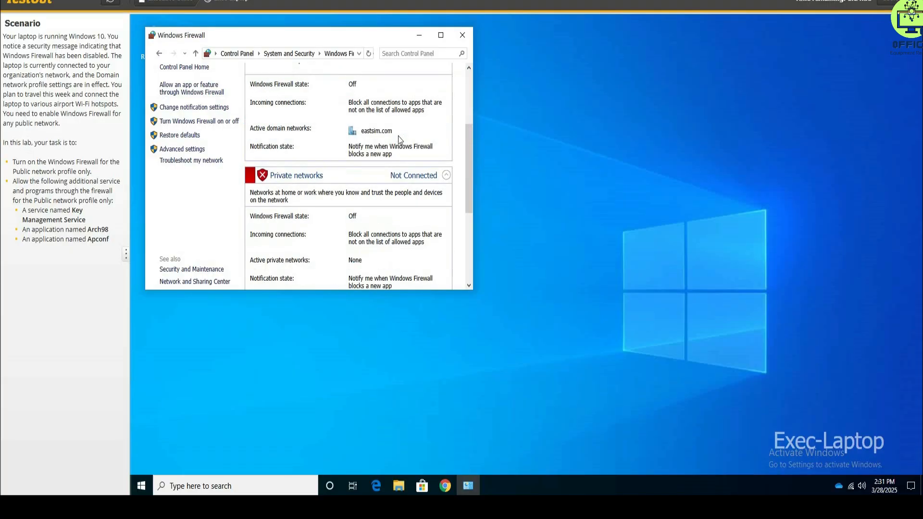
scroll(398, 136, down, 2)
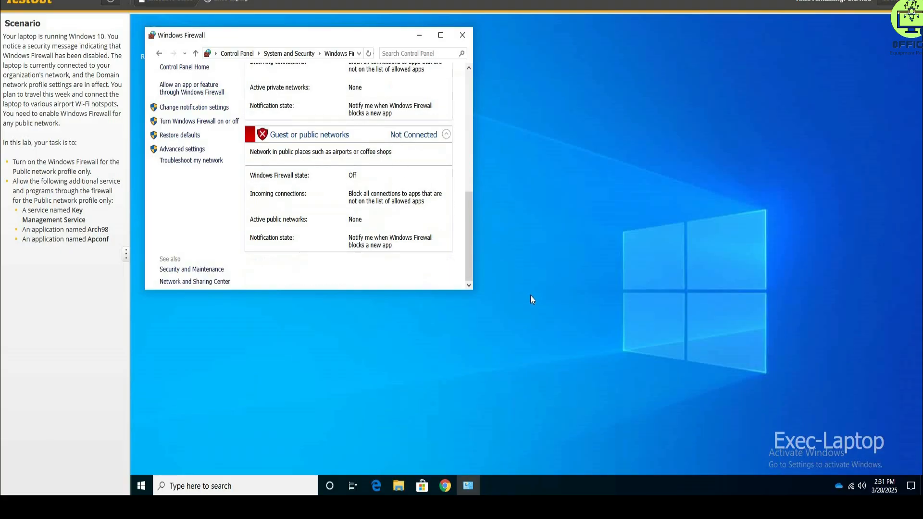
mouse_move(468, 486)
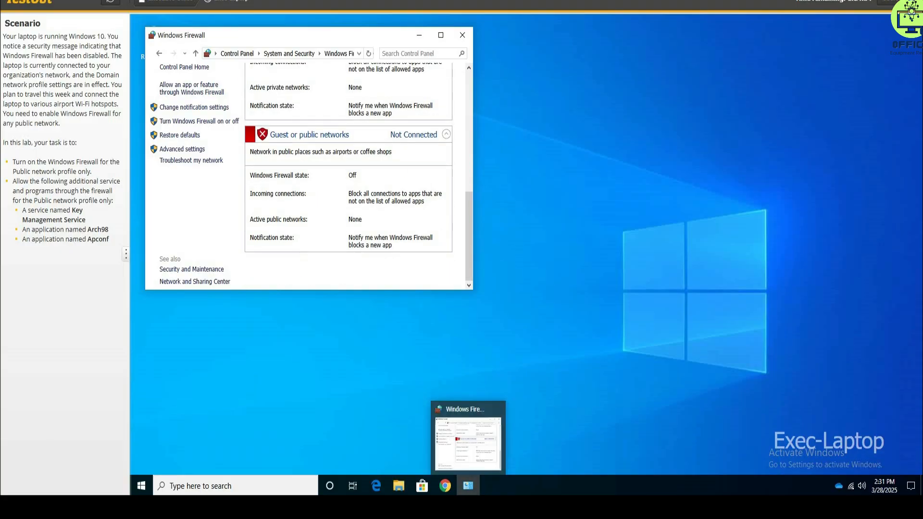
click(380, 508)
click(167, 321)
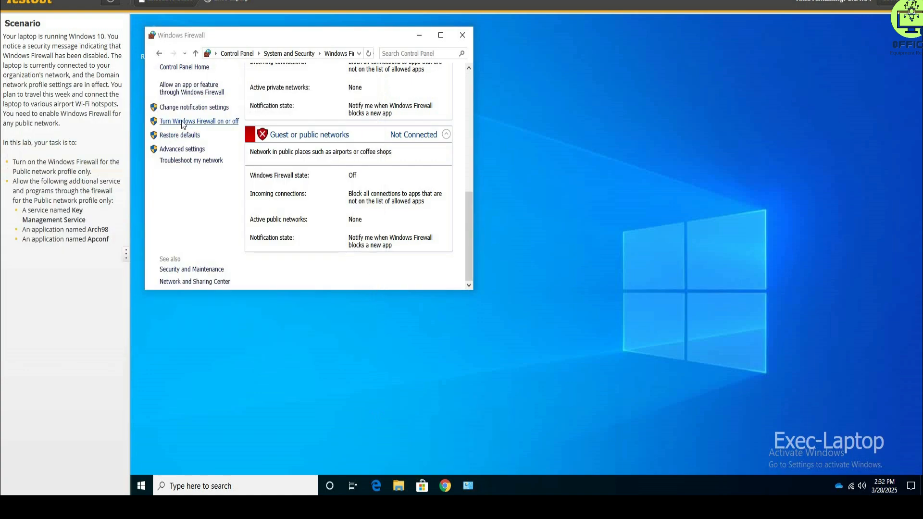
Turn on Windows Firewall for the public network profile only and apply the setting.
click(199, 122)
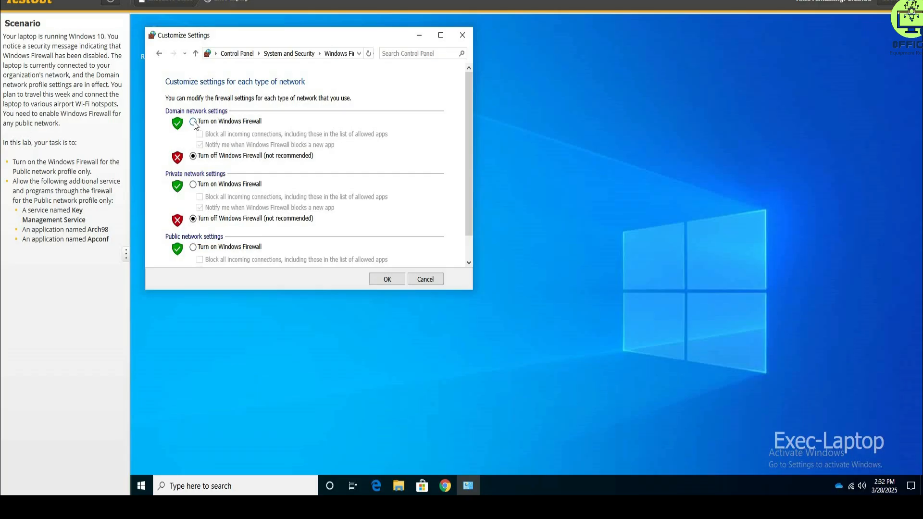
scroll(215, 226, down, 1)
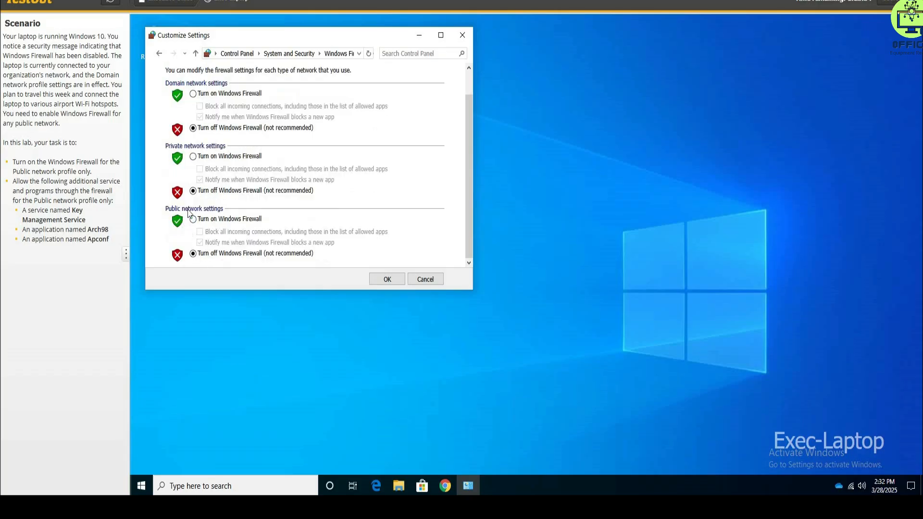
click(194, 220)
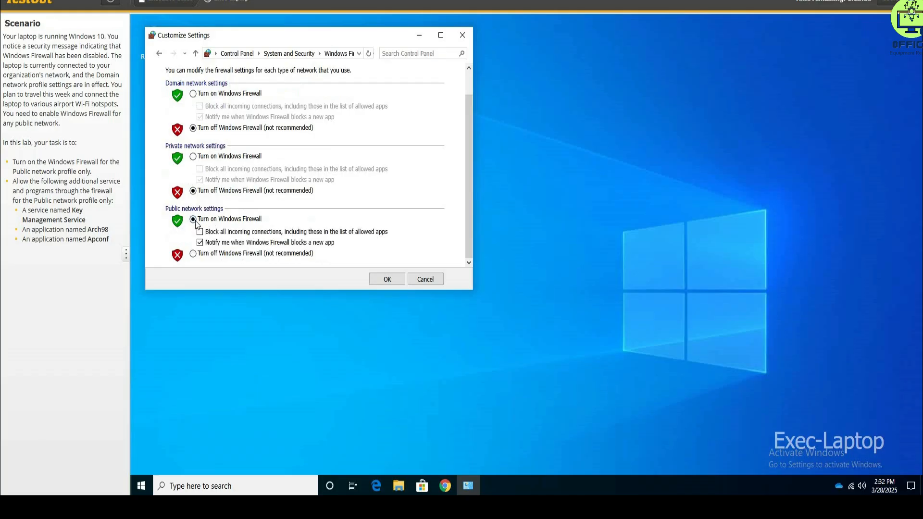
click(388, 280)
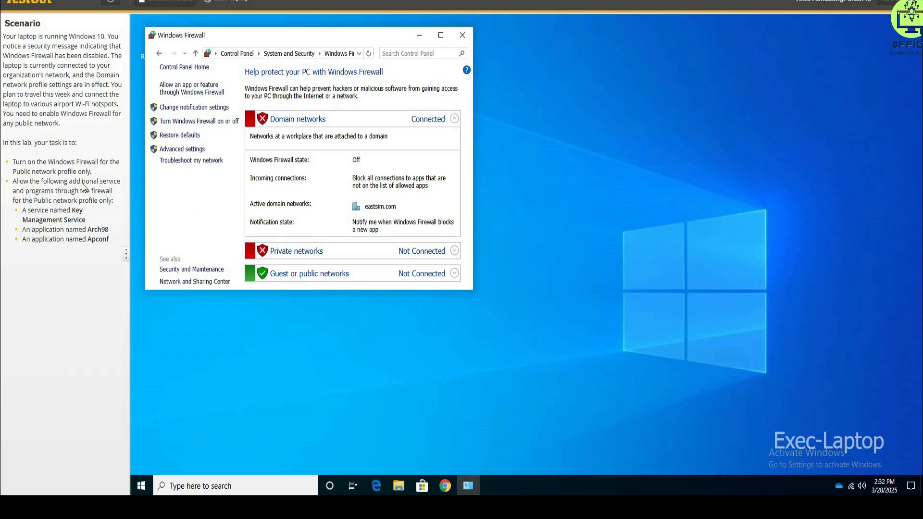
Unlock the allowed apps list for changes and allow Key Management Service through the firewall on the Public network only.
click(191, 92)
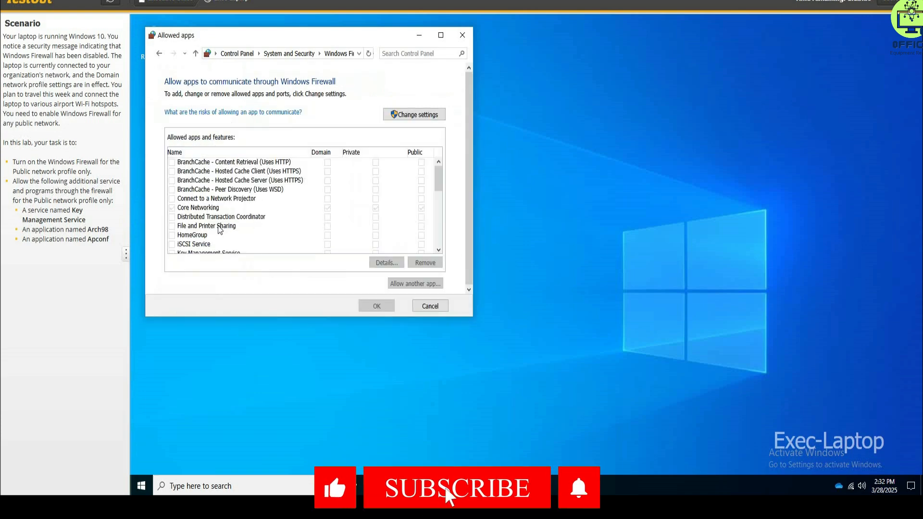
scroll(219, 228, down, 2)
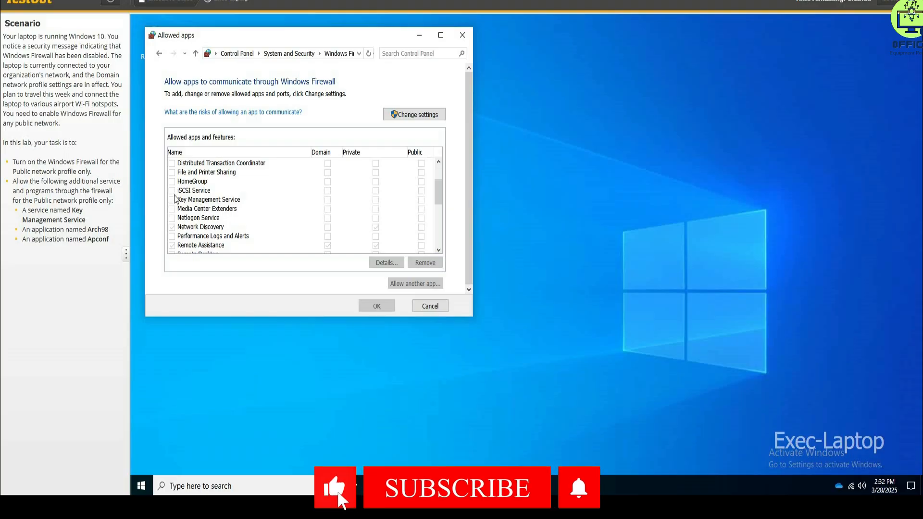
click(212, 203)
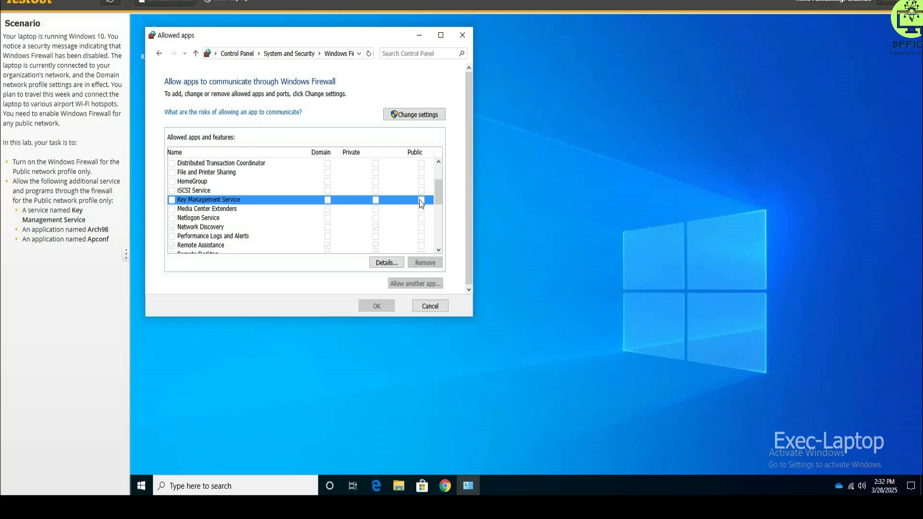
click(415, 116)
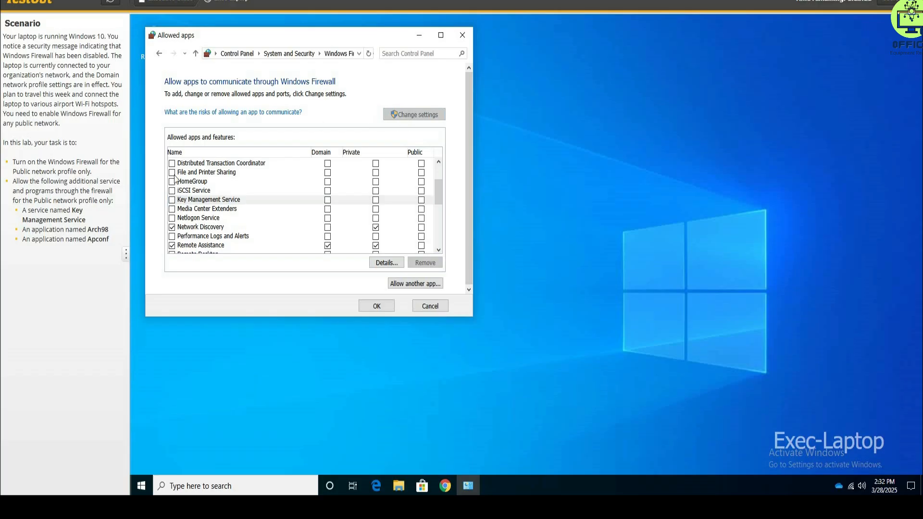
click(180, 201)
Add Arch98 to the apps allowed through Windows Firewall and permit it on the Public network only.
scroll(208, 221, up, 2)
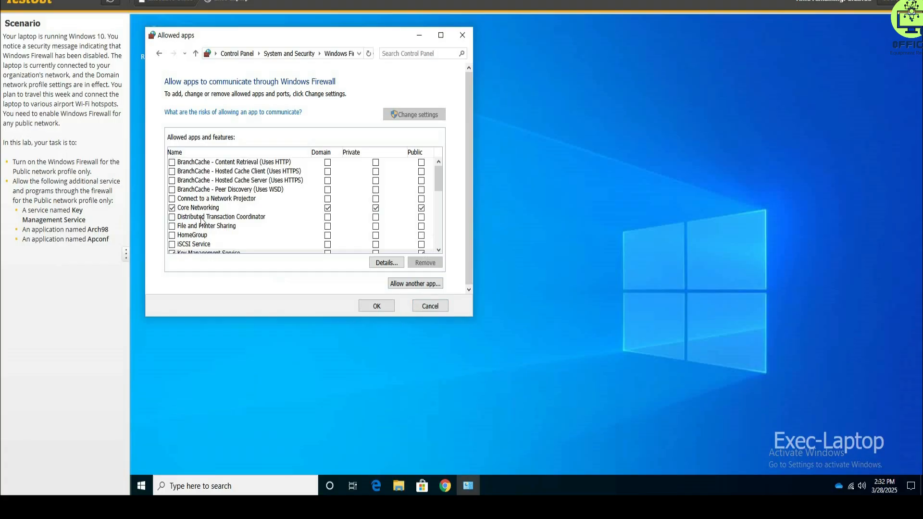
scroll(196, 228, down, 2)
scroll(196, 227, down, 7)
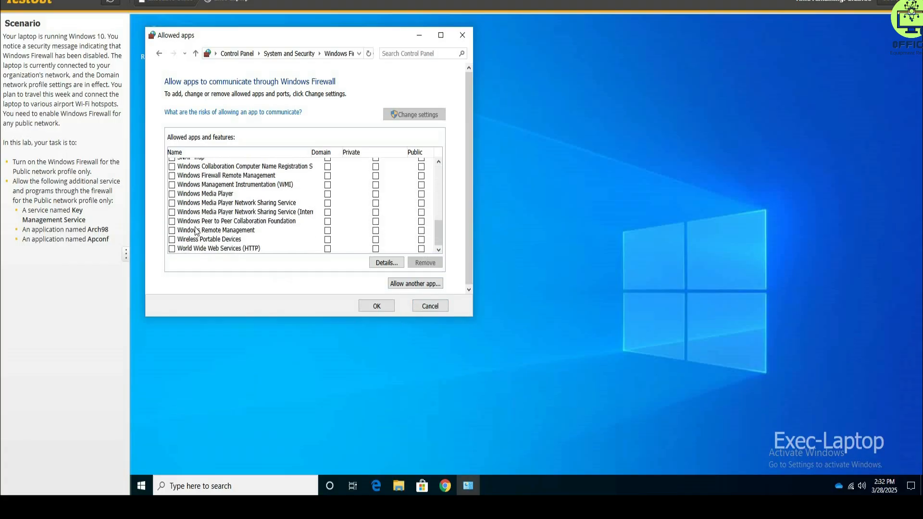
scroll(192, 233, up, 7)
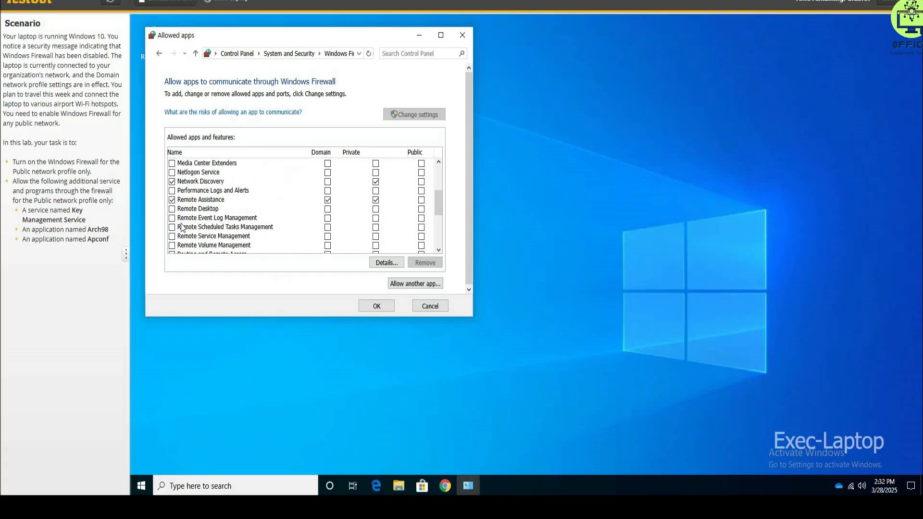
click(411, 284)
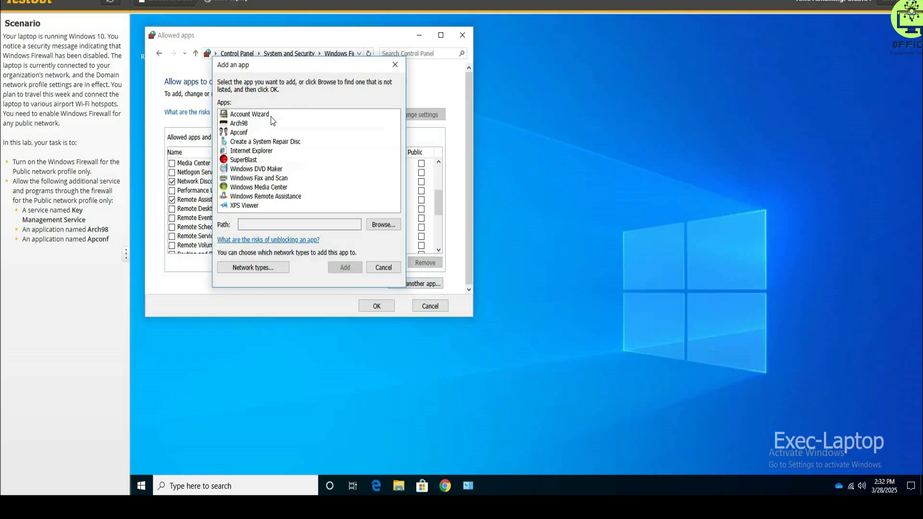
click(237, 124)
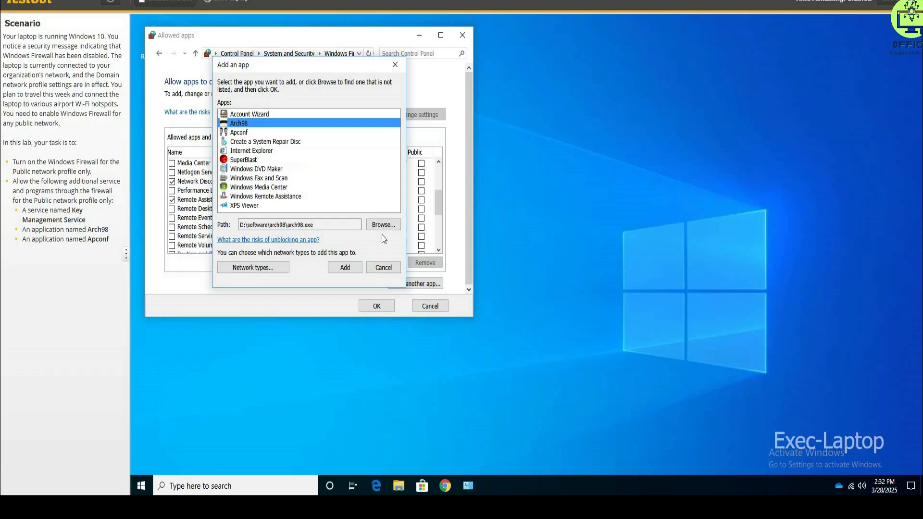
click(354, 267)
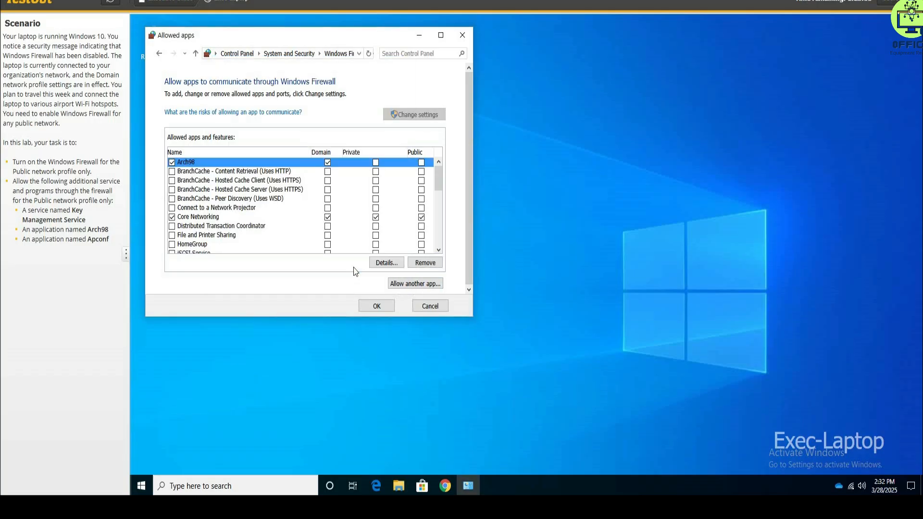
click(328, 163)
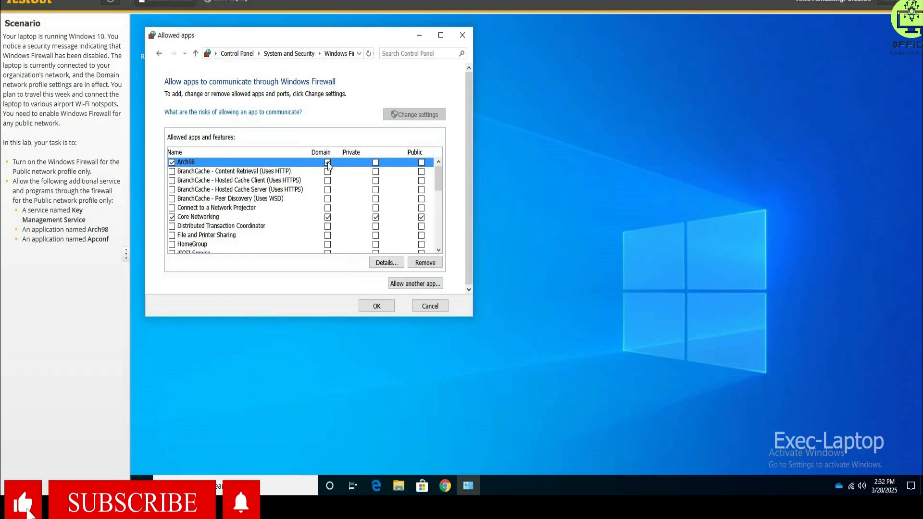
click(421, 162)
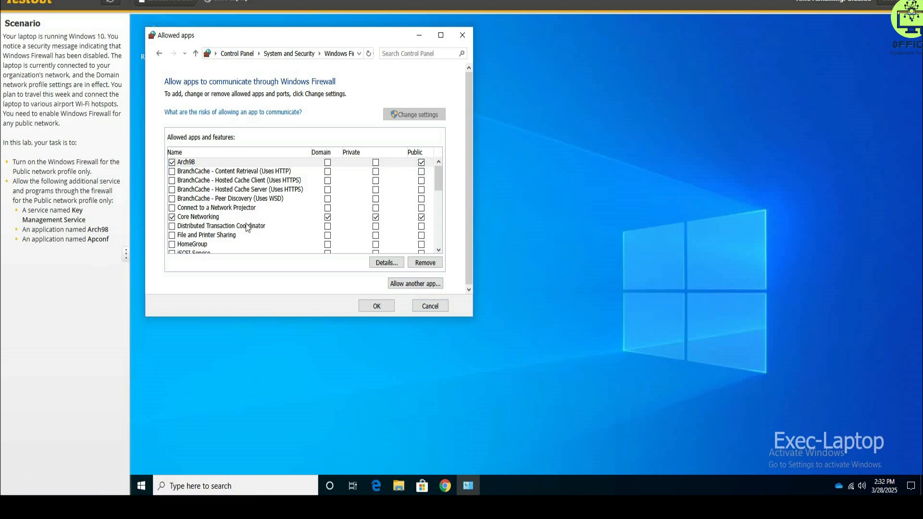
Add Apconf to the allowed apps on the Public network only and save the allowed apps list.
scroll(245, 228, down, 5)
scroll(246, 226, up, 5)
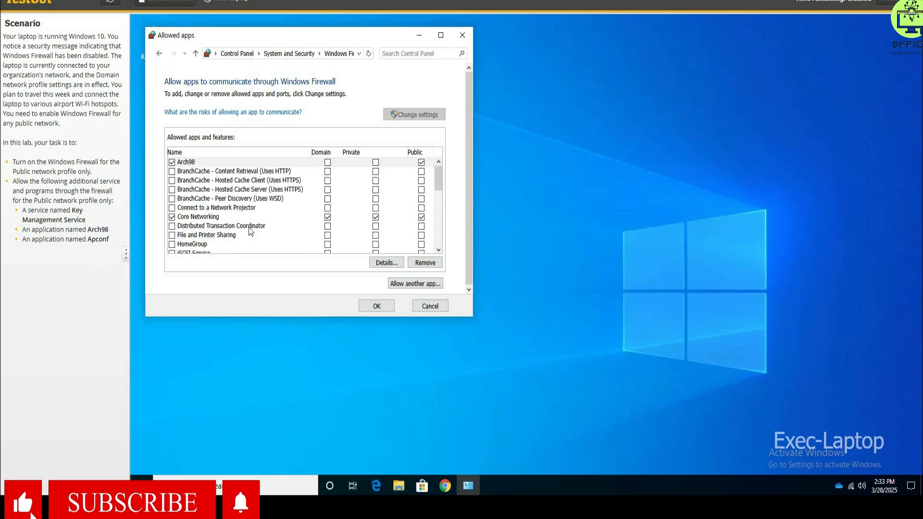
click(397, 286)
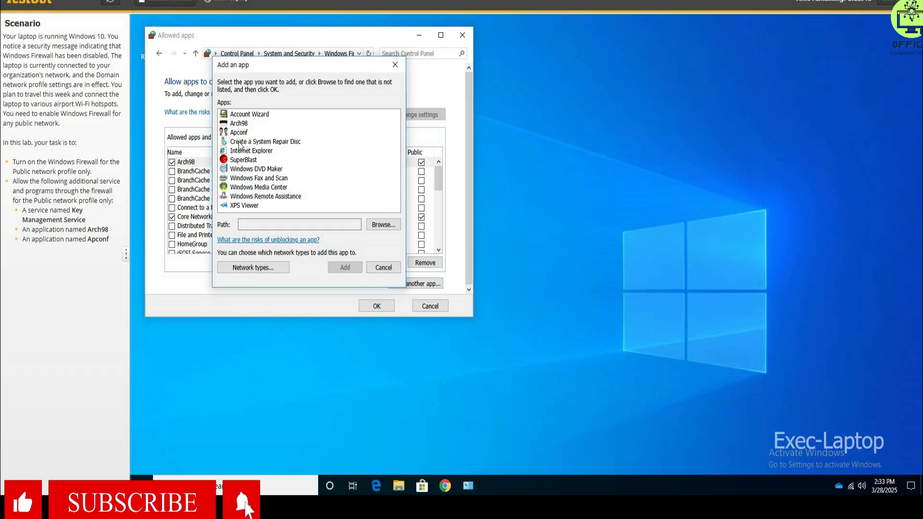
click(245, 135)
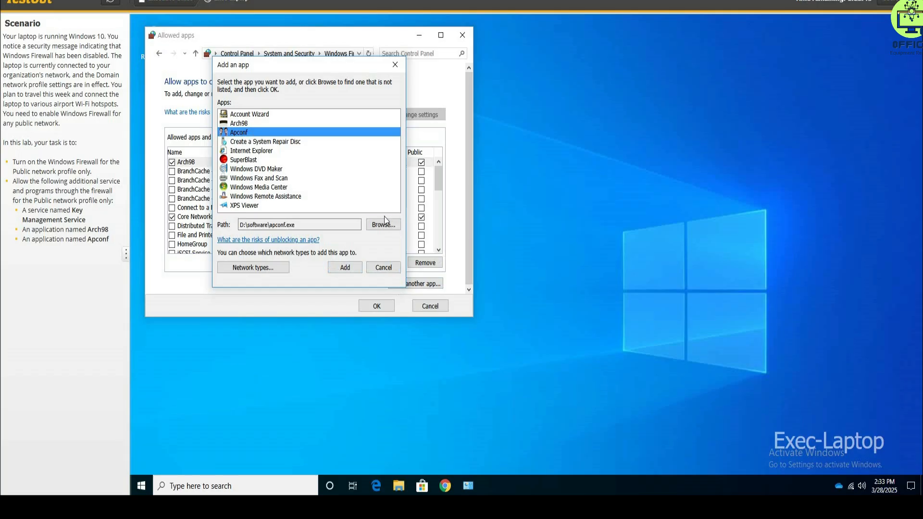
click(345, 269)
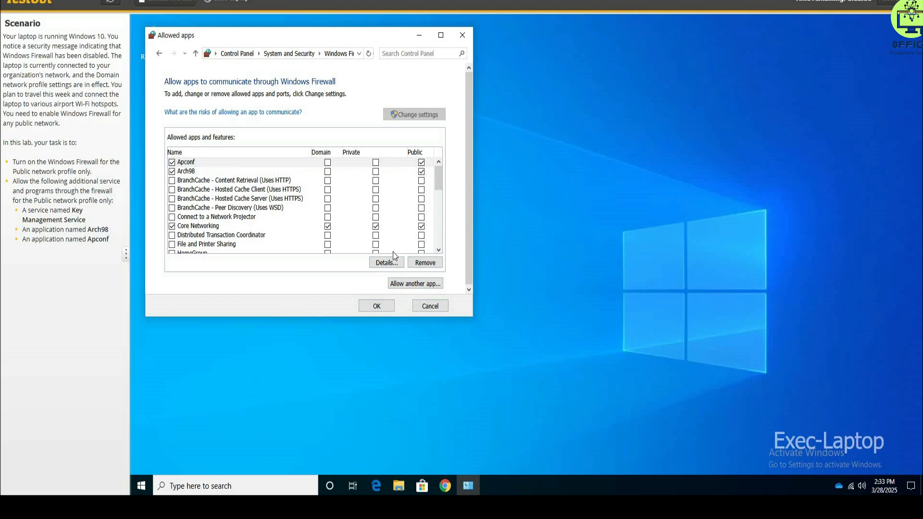
click(377, 306)
click(377, 307)
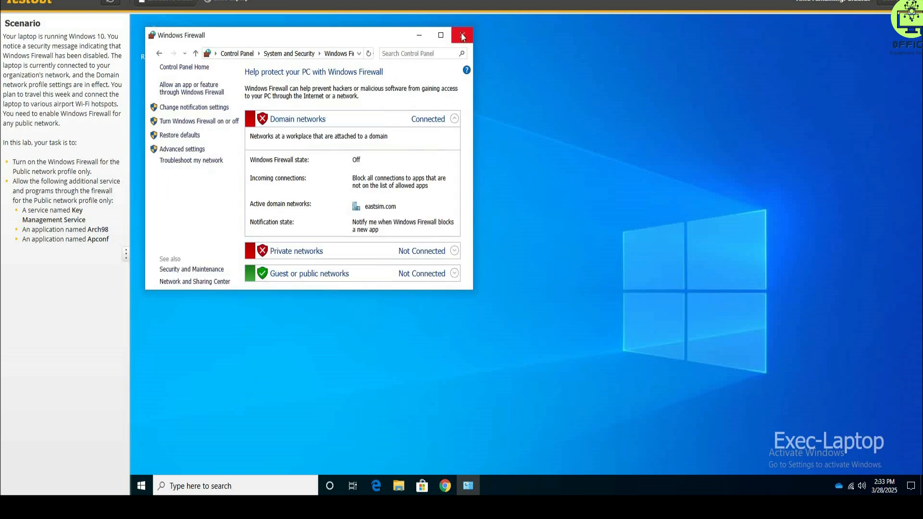
Close the Windows Firewall window and start submitting the lab for a score.
click(463, 36)
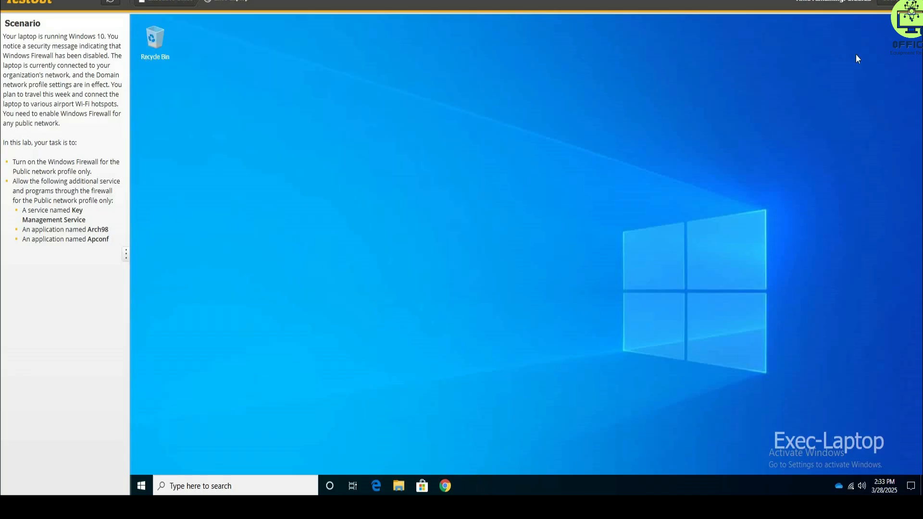
click(890, 1)
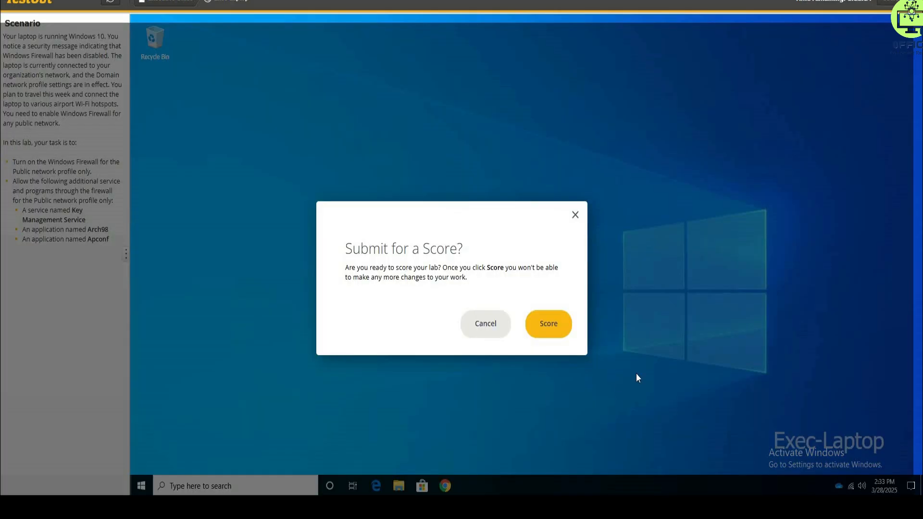